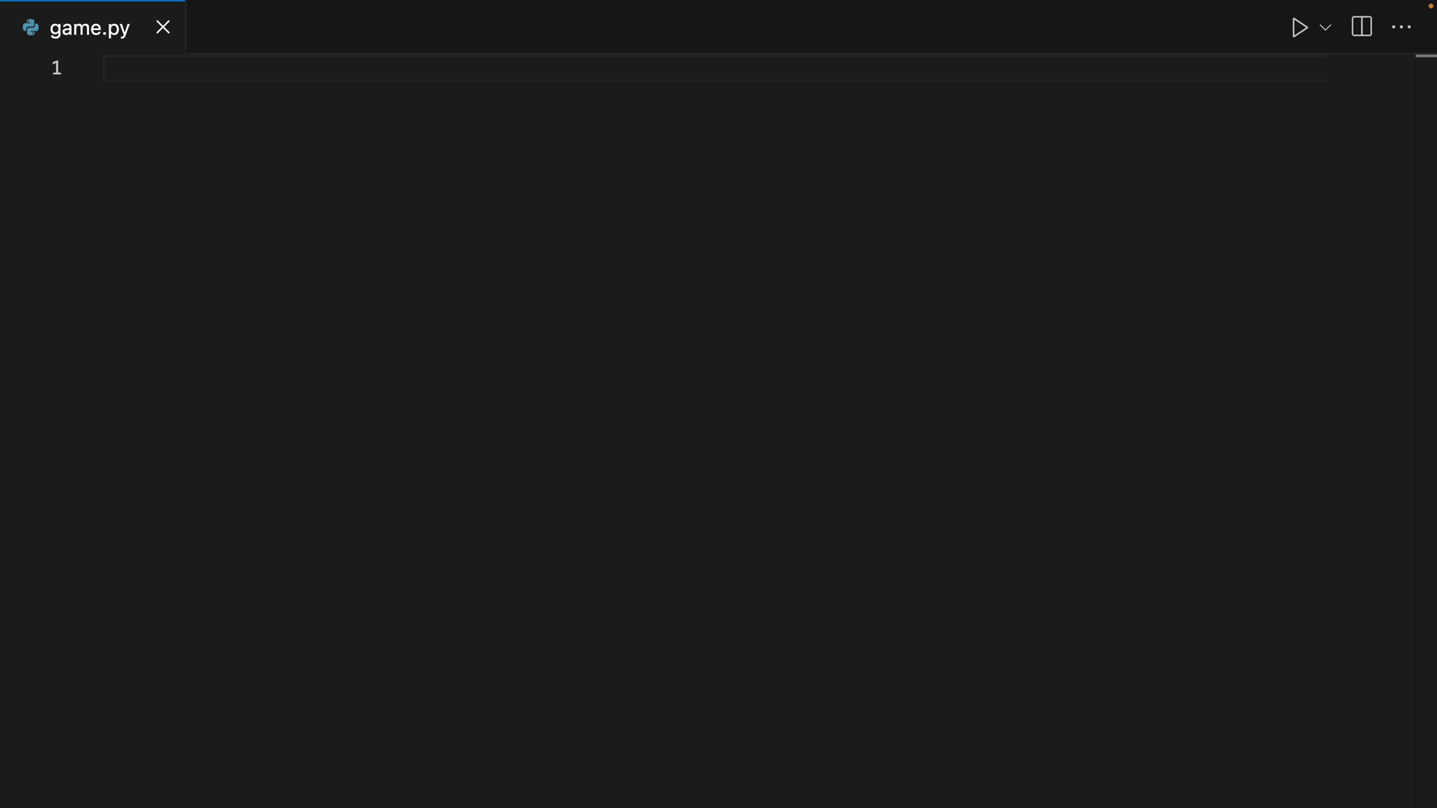
# Paste the prepared Pygame skeleton (init, constants, screen, clock, event loop, quit) into game.py.
pyautogui.click(257, 328)
pyautogui.write('import pygame  pygame.init()  WIDTH, HEIGHT = 800, 600 WHITE = (255, 255, 255) BLACK = (0, 0, 0) FPS = 30  screen = pygame.display.set_mode((WIDTH, HEIGHT)) clock = pygame.time.Clock()  running = True while running:     for event in pygame.event.get():         if event.type == pygame.QUIT:             pygame.quit()      screen.fill(BLACK)     pygame.display.flip()     clock.tick(FPS)  pygame.quit()')
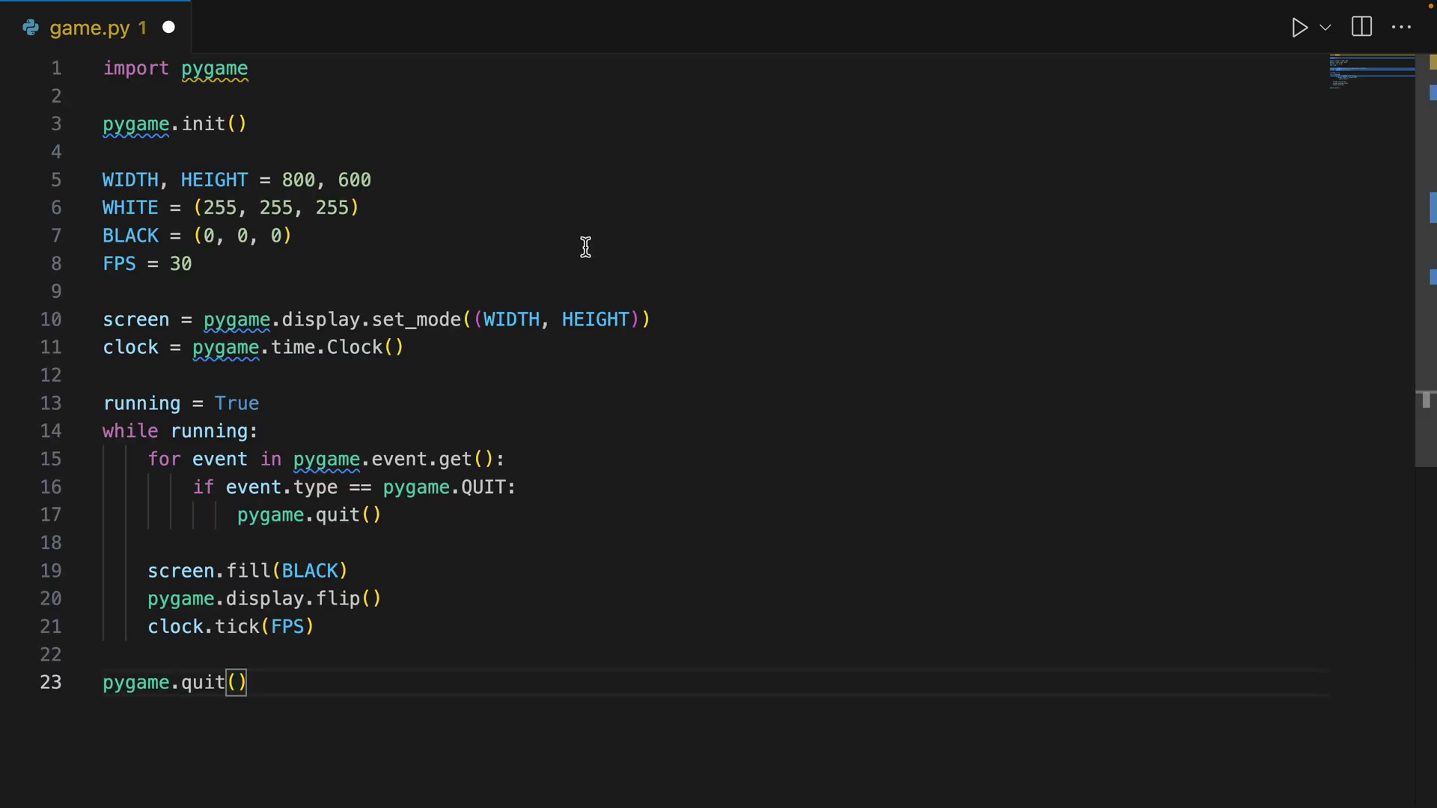
pyautogui.moveTo(256, 70); pyautogui.dragTo(84, 80)
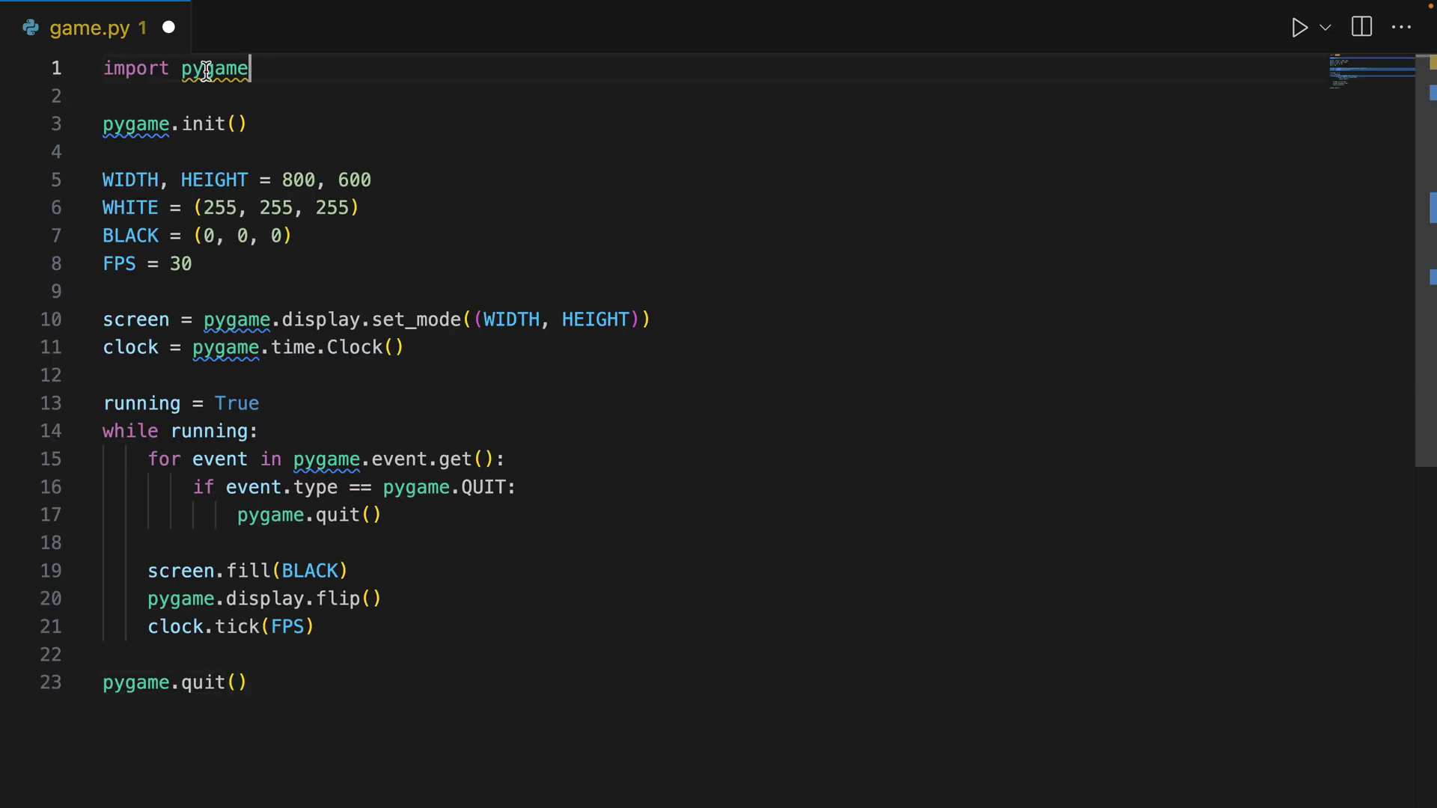
pyautogui.click(292, 125)
pyautogui.click(236, 265)
pyautogui.moveTo(236, 266); pyautogui.dragTo(53, 182)
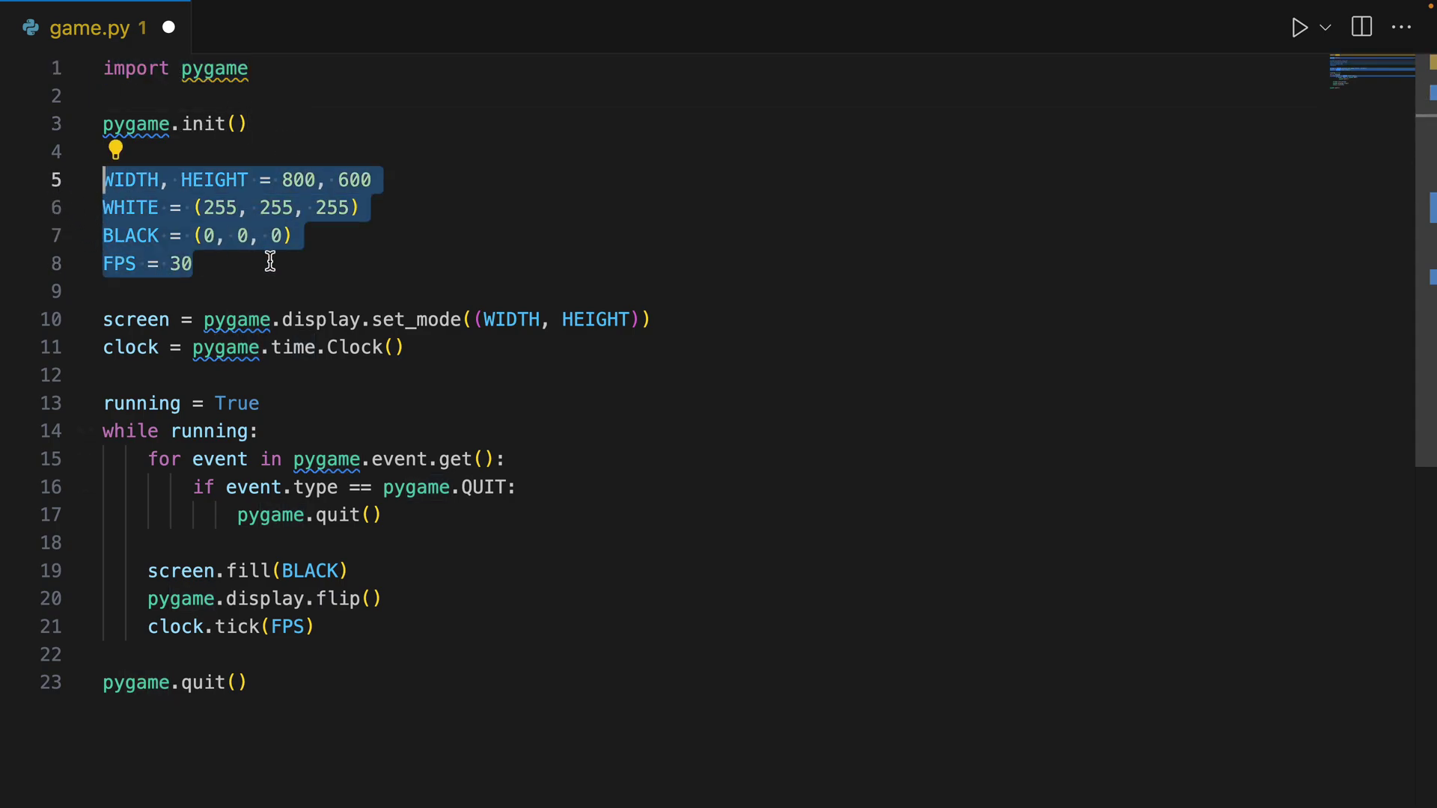
pyautogui.moveTo(475, 350)
pyautogui.mouseDown()
pyautogui.moveTo(70, 343)
pyautogui.moveTo(52, 322)
pyautogui.mouseUp()
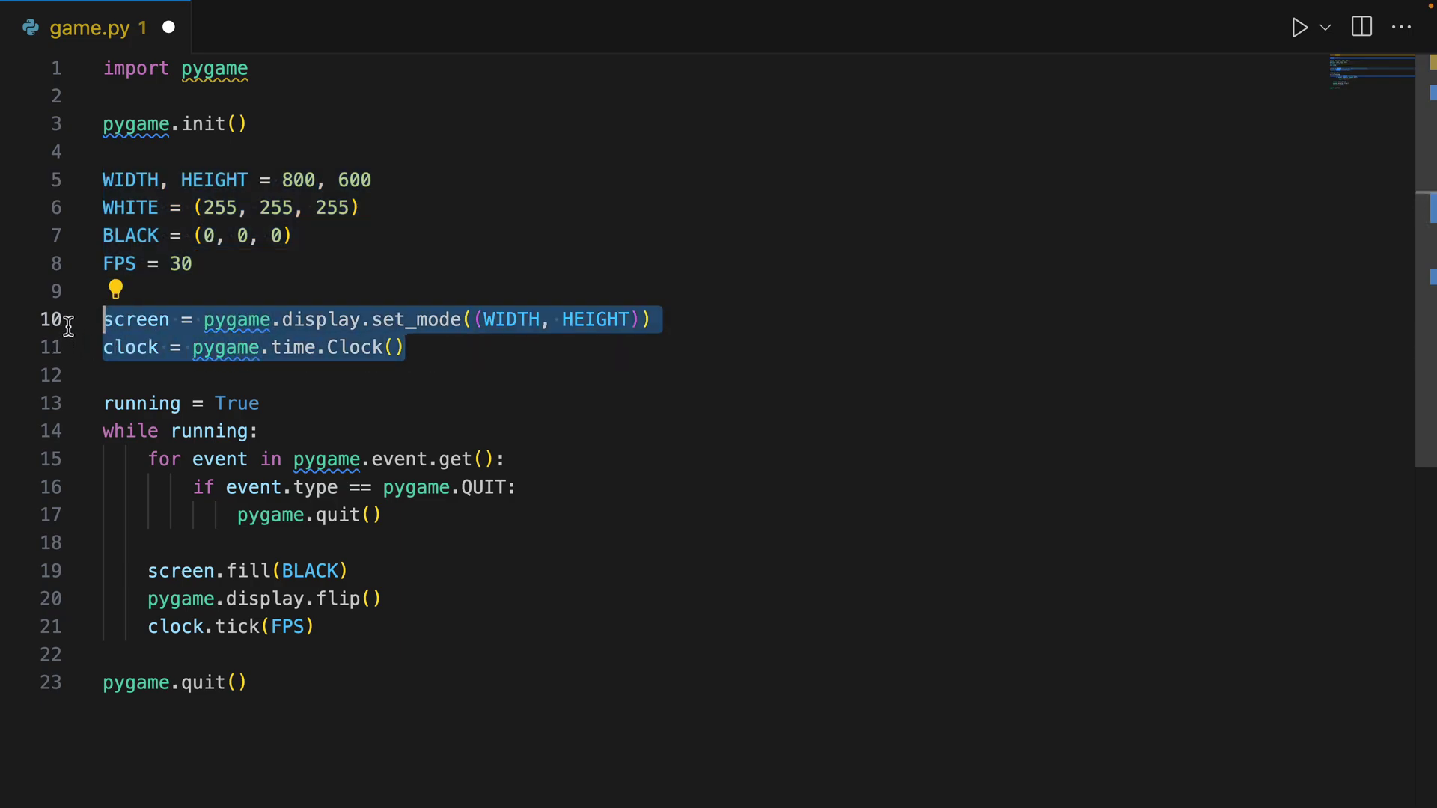
pyautogui.click(436, 354)
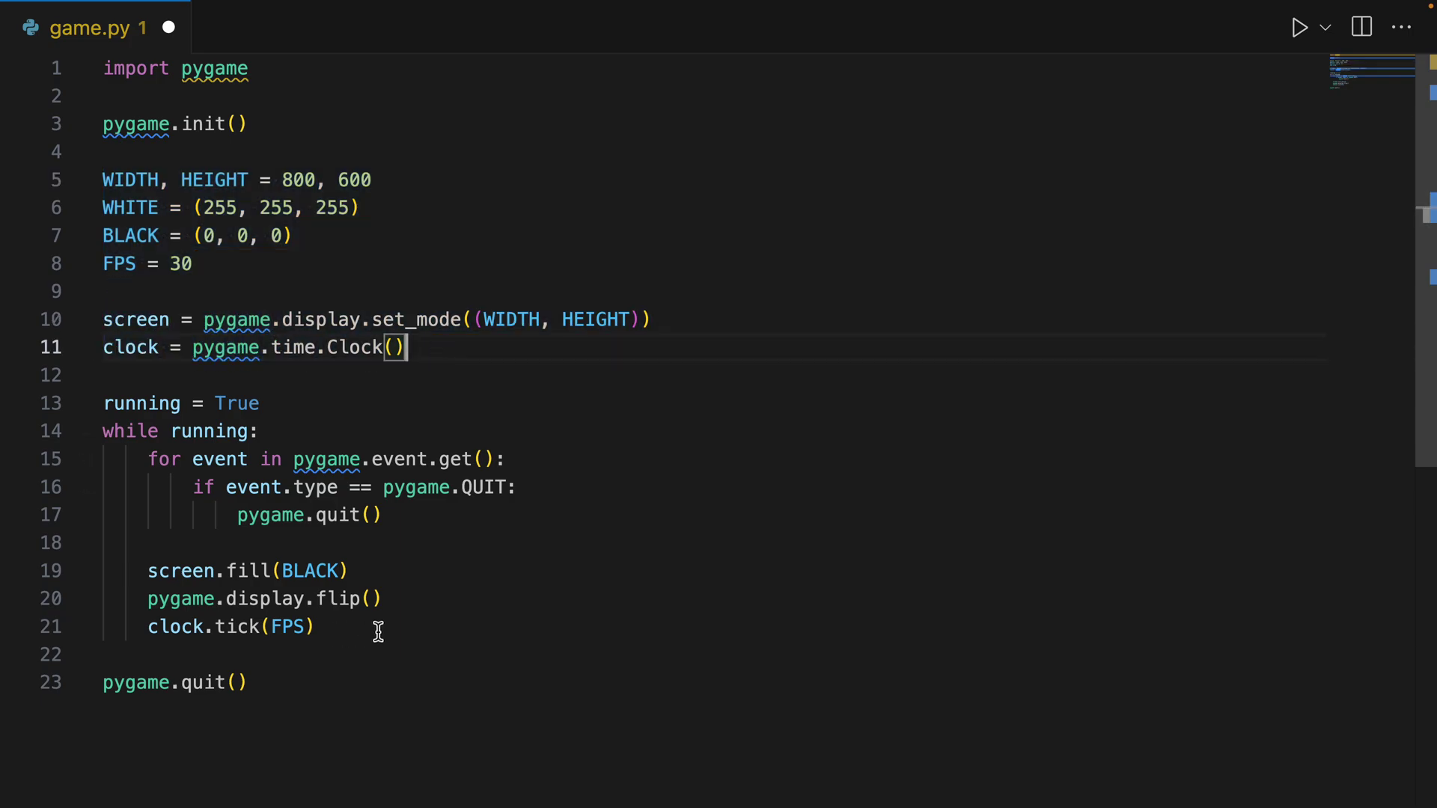
pyautogui.moveTo(379, 629); pyautogui.dragTo(26, 420)
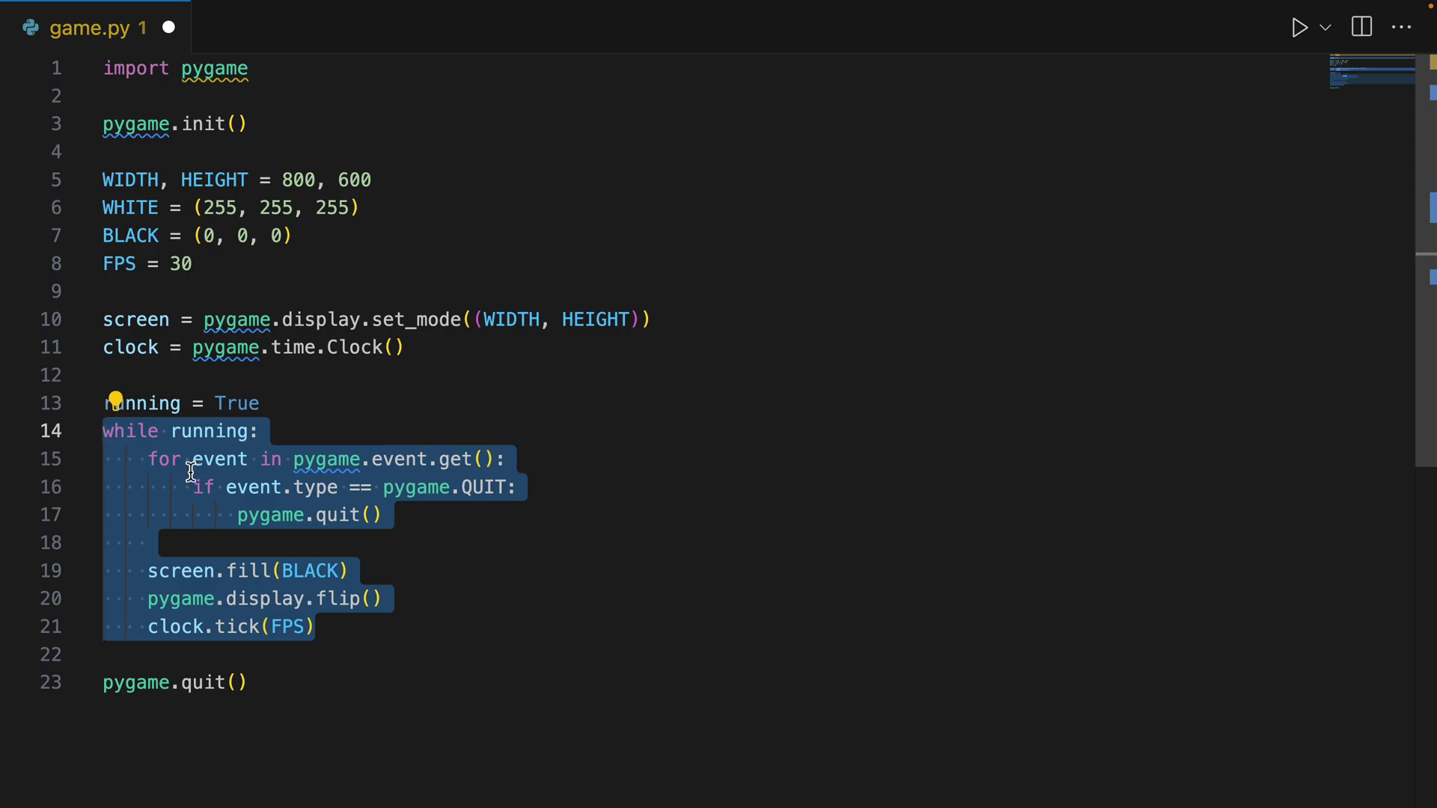
pyautogui.click(462, 564)
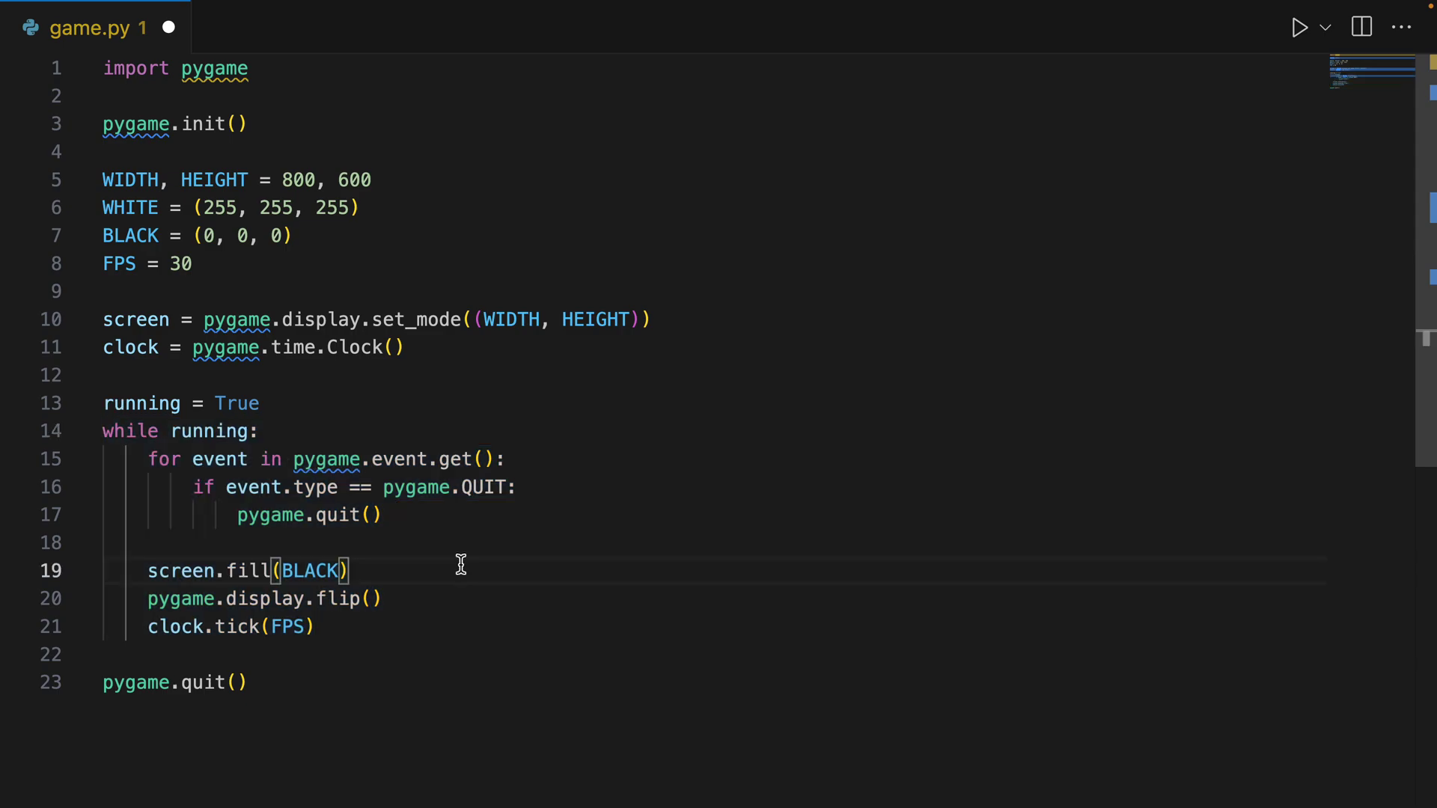